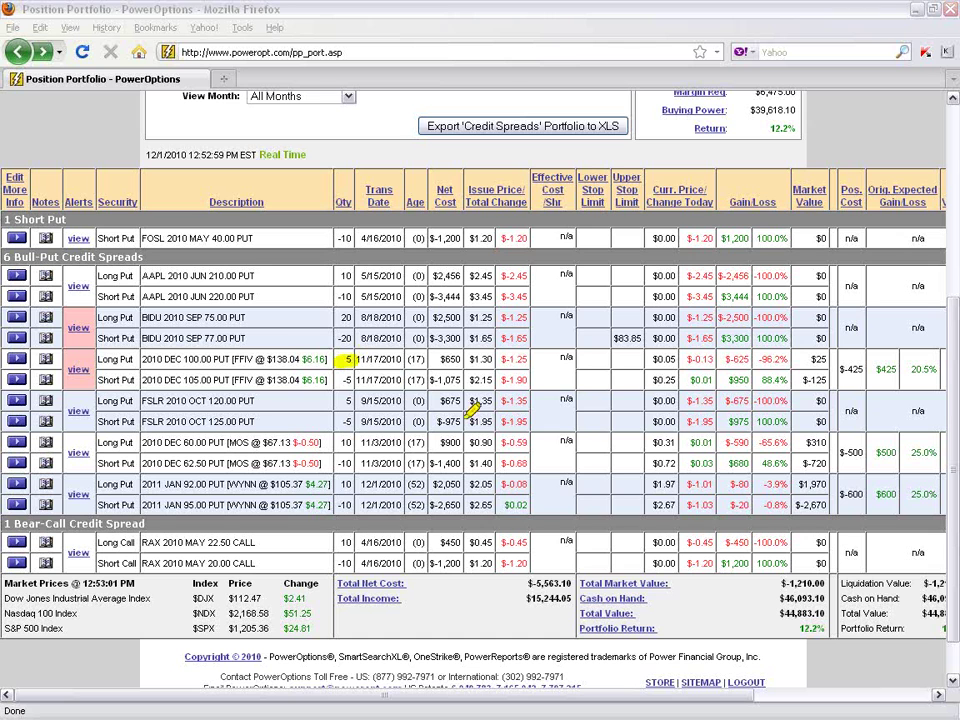
Step: Examine the FFIV bull-put spread's issue prices, position cost and current option prices in the portfolio
mouse_move(467, 380)
mouse_down()
mouse_move(495, 381)
mouse_move(495, 360)
mouse_up()
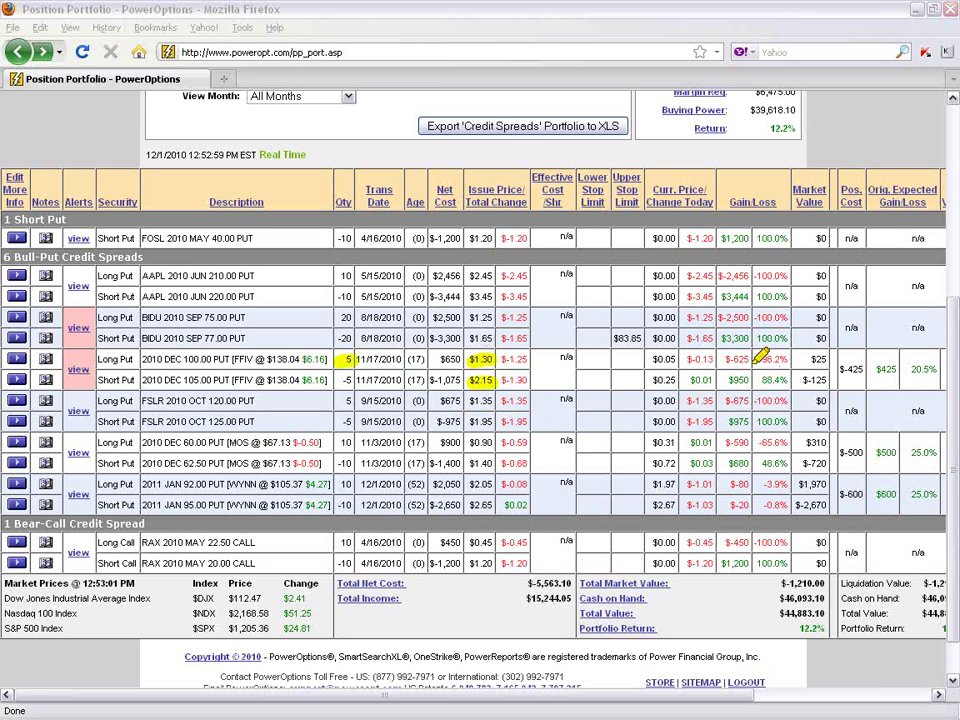
drag(838, 370, 864, 368)
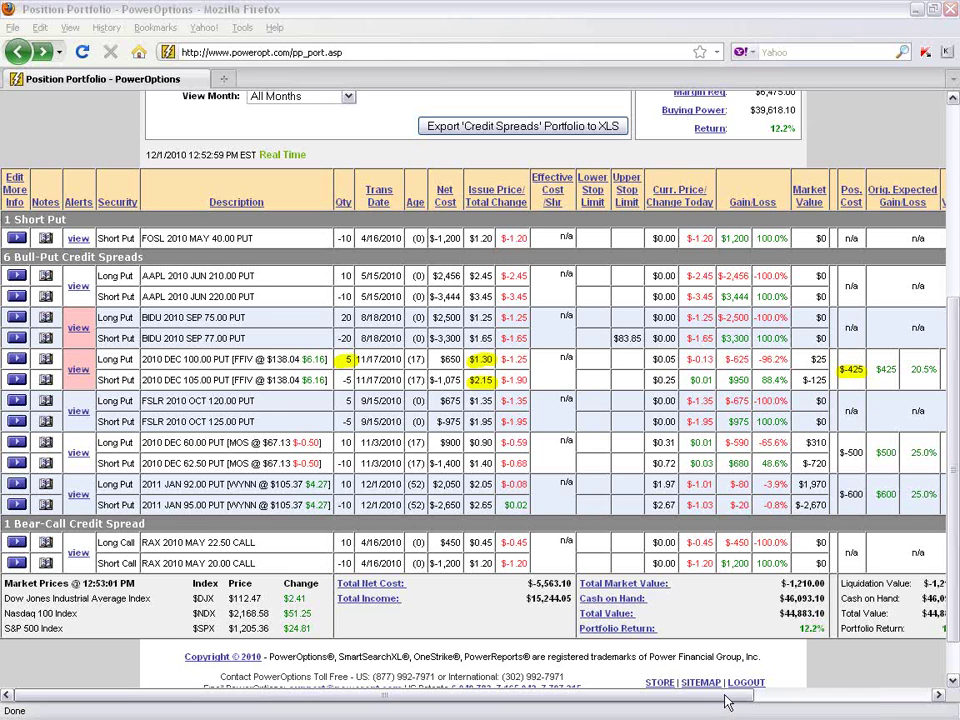
drag(732, 696, 890, 700)
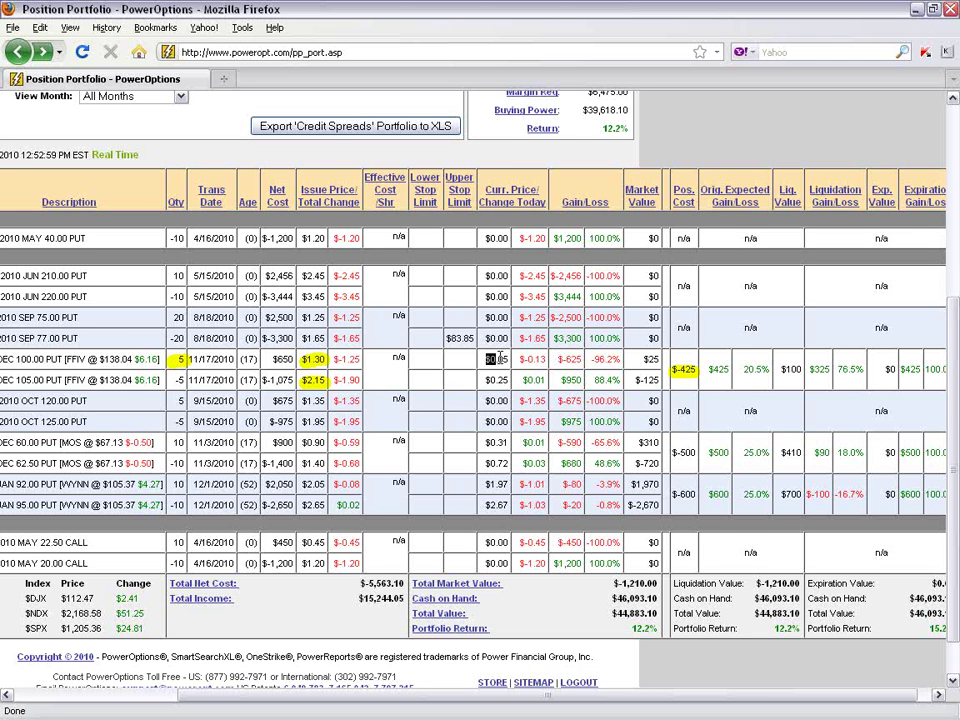
drag(487, 358, 514, 370)
drag(486, 380, 514, 390)
drag(487, 358, 514, 366)
Step: Review the FFIV spread's liquidation value, liquidation gain/loss and expiration gain/loss against its position cost
drag(781, 372, 802, 372)
click(680, 370)
drag(680, 370, 703, 392)
drag(783, 369, 835, 393)
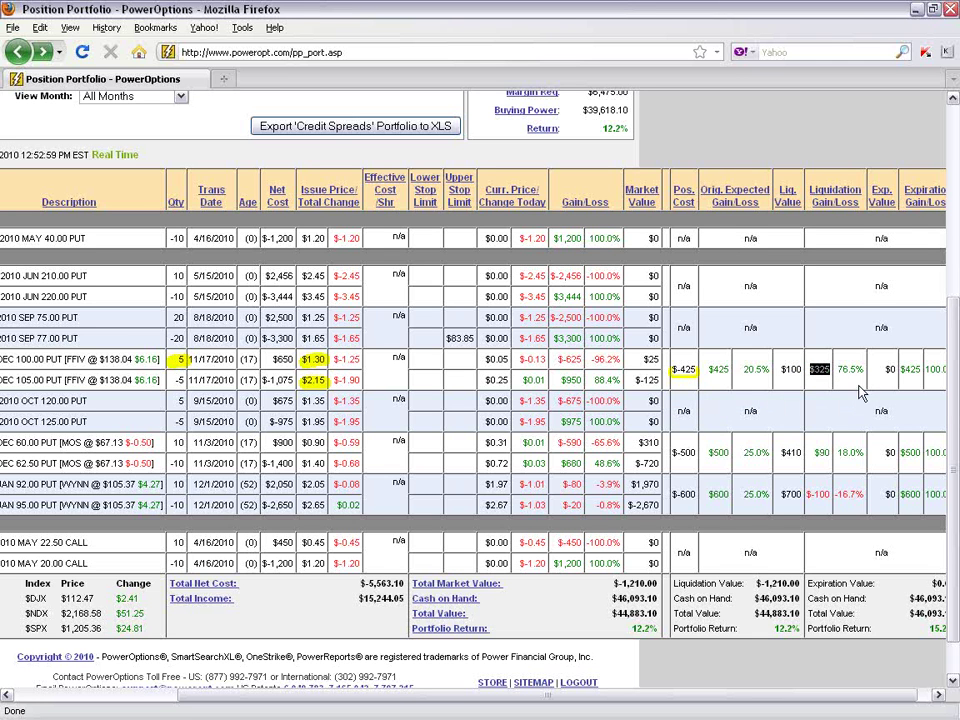
drag(838, 369, 857, 372)
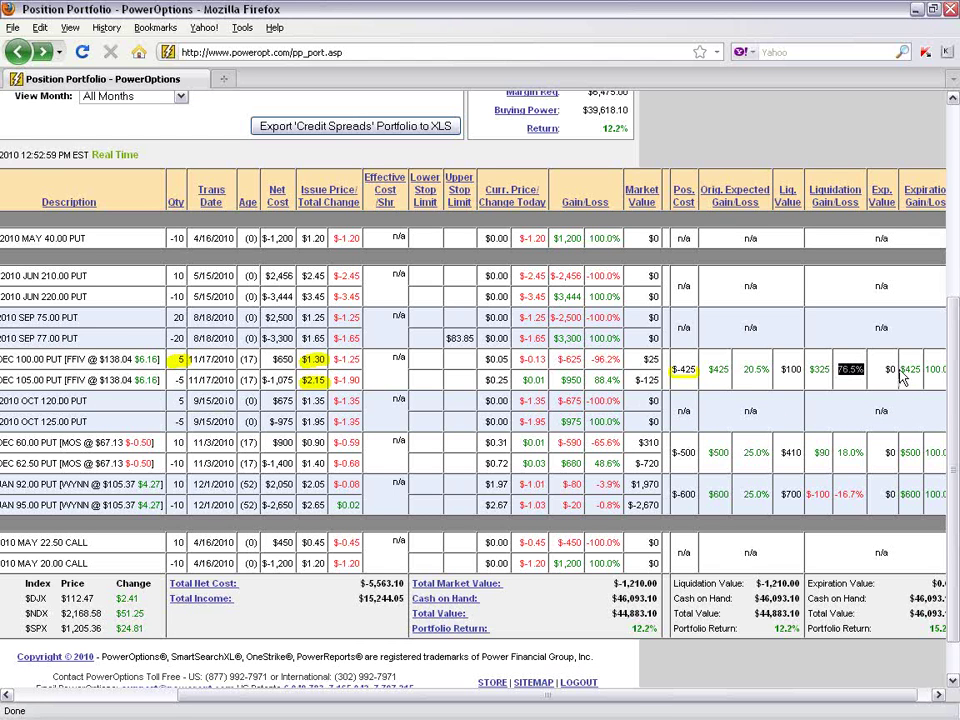
drag(900, 369, 935, 366)
drag(585, 696, 440, 705)
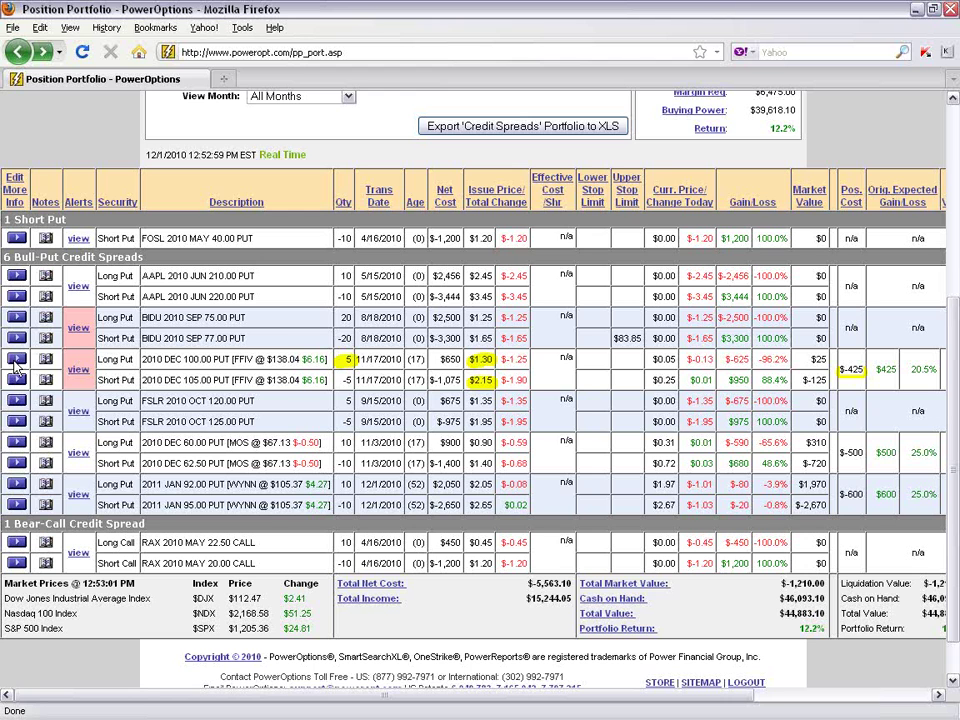
Step: Open the Position Analysis for the FFIV bull-put credit spread and maximize its window
click(14, 359)
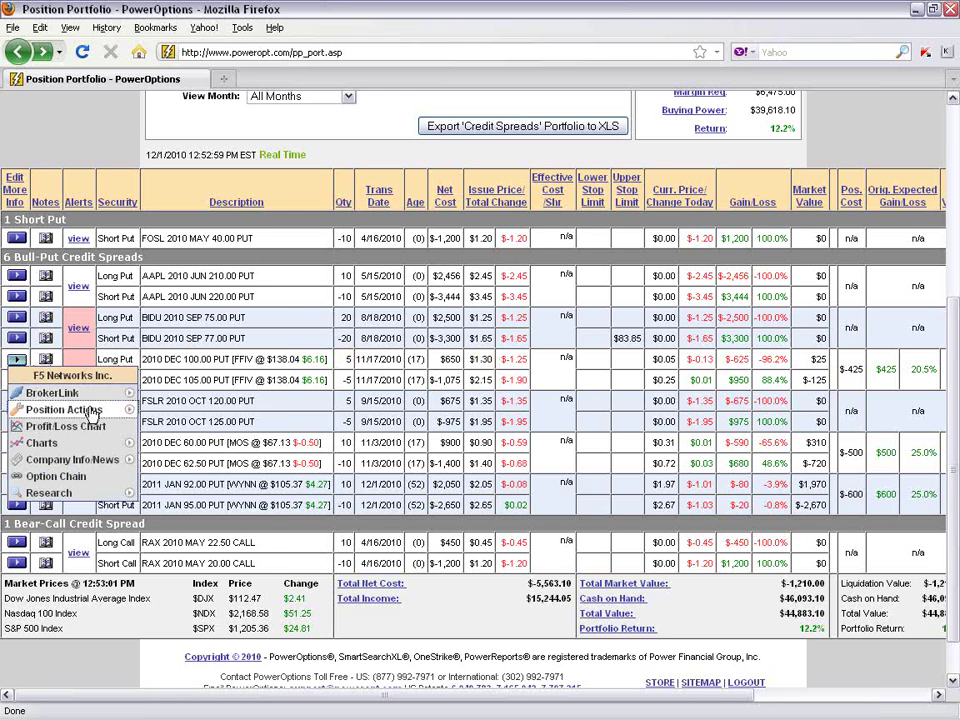
mouse_move(90, 412)
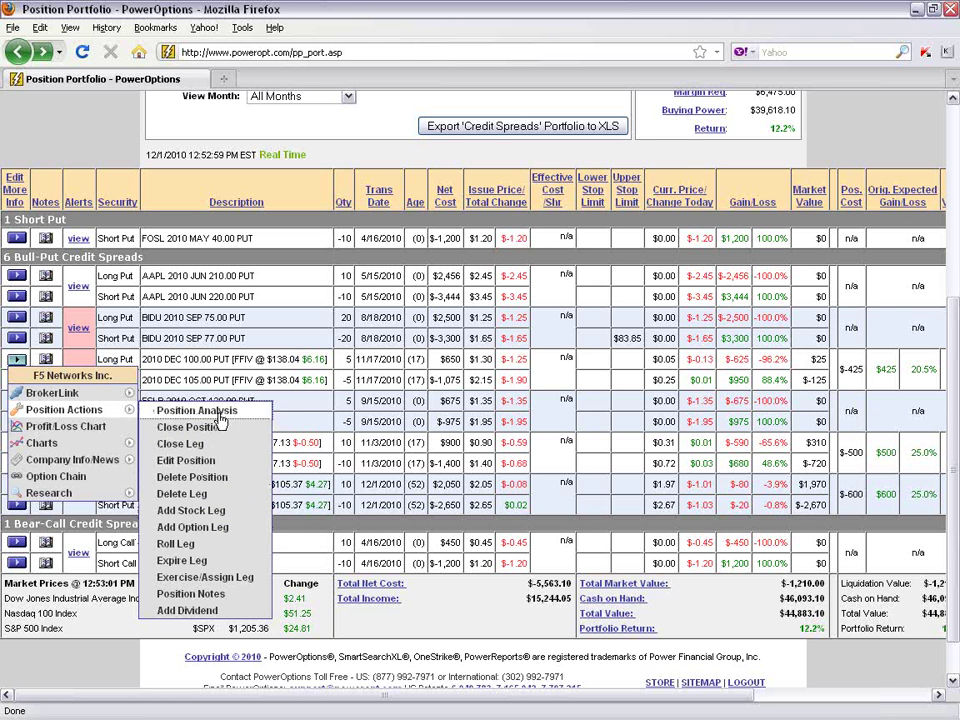
click(219, 417)
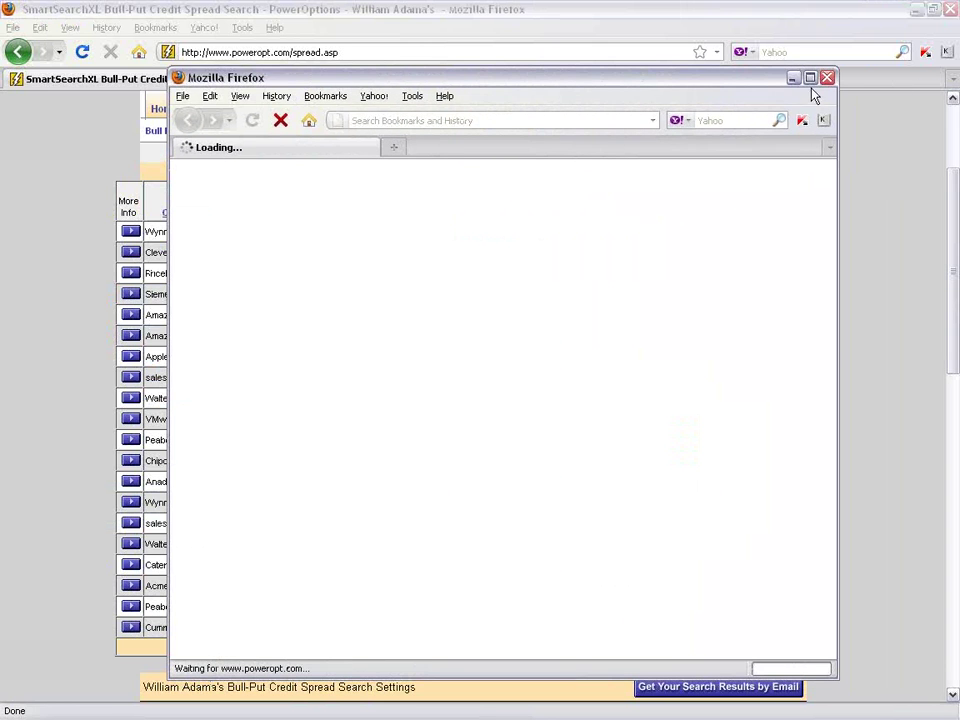
click(810, 78)
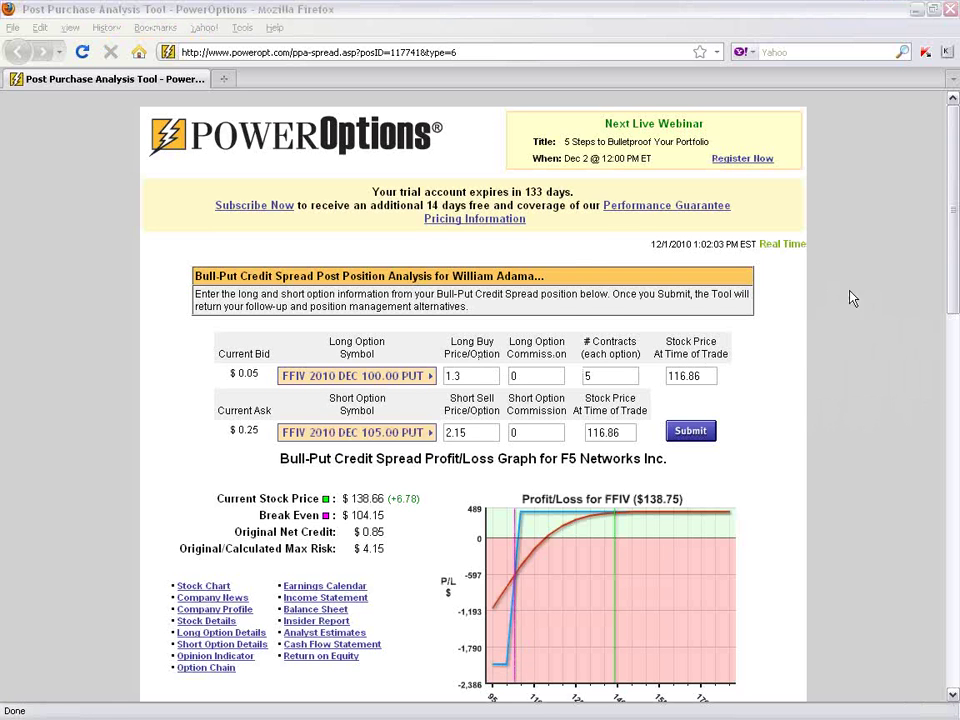
Step: Examine the FFIV spread's option prices, commissions, break even, original net credit and maximum risk in the analysis
scroll(545, 304, down, 2)
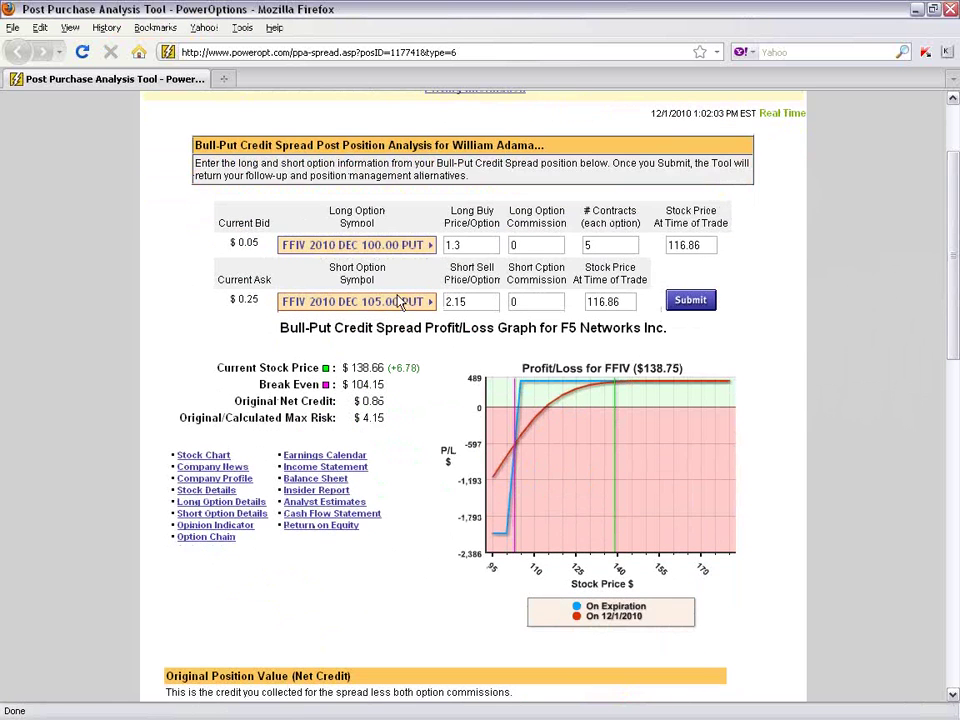
click(530, 245)
text(0)
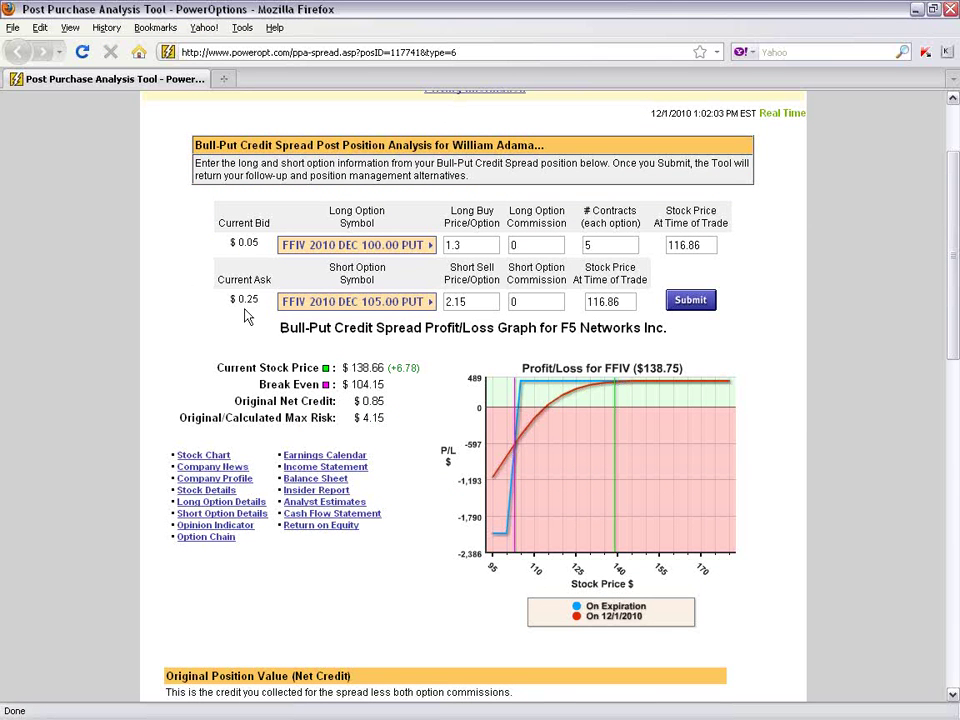
double_click(442, 297)
double_click(465, 245)
click(446, 384)
double_click(367, 384)
click(430, 395)
drag(360, 401, 397, 410)
click(357, 420)
click(406, 428)
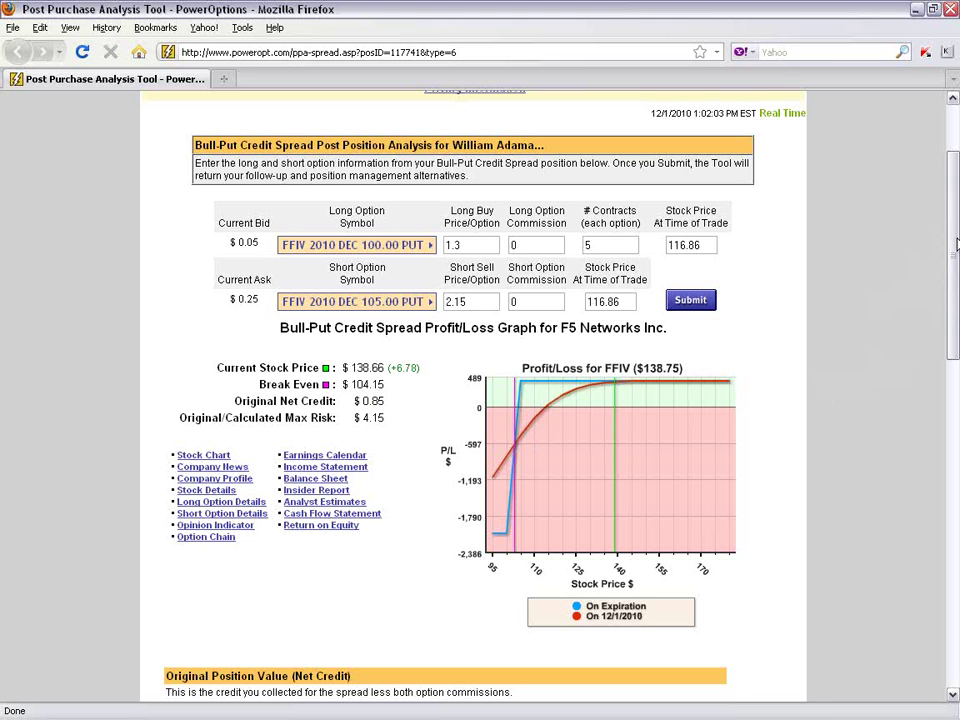
Step: Review the FFIV position's original value, current liquidation value and current liquidation profit/loss
drag(956, 244, 944, 375)
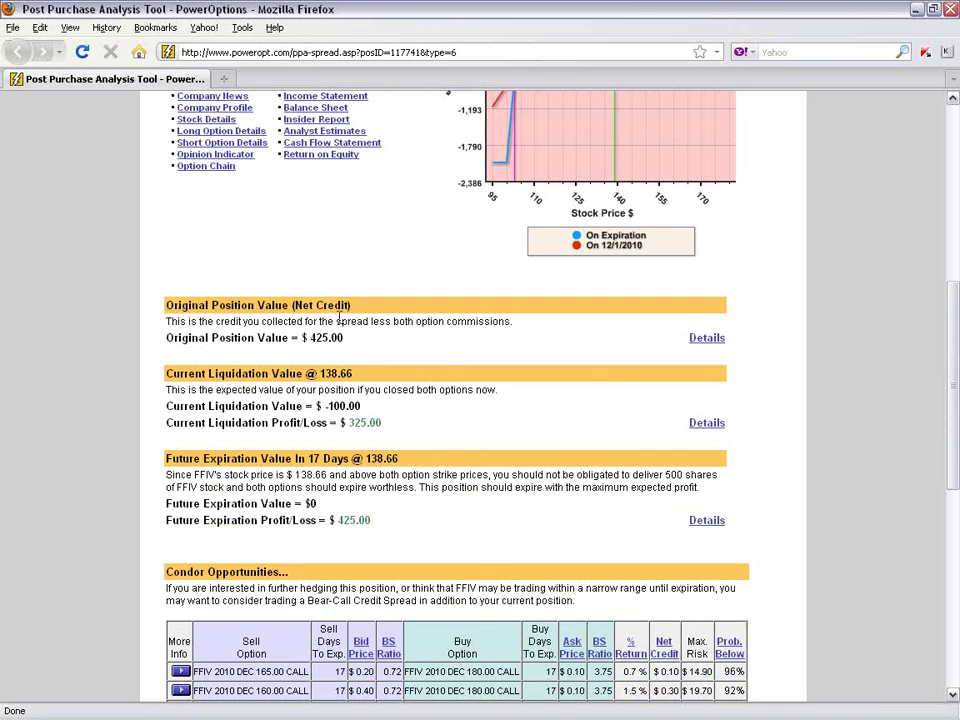
drag(344, 338, 305, 340)
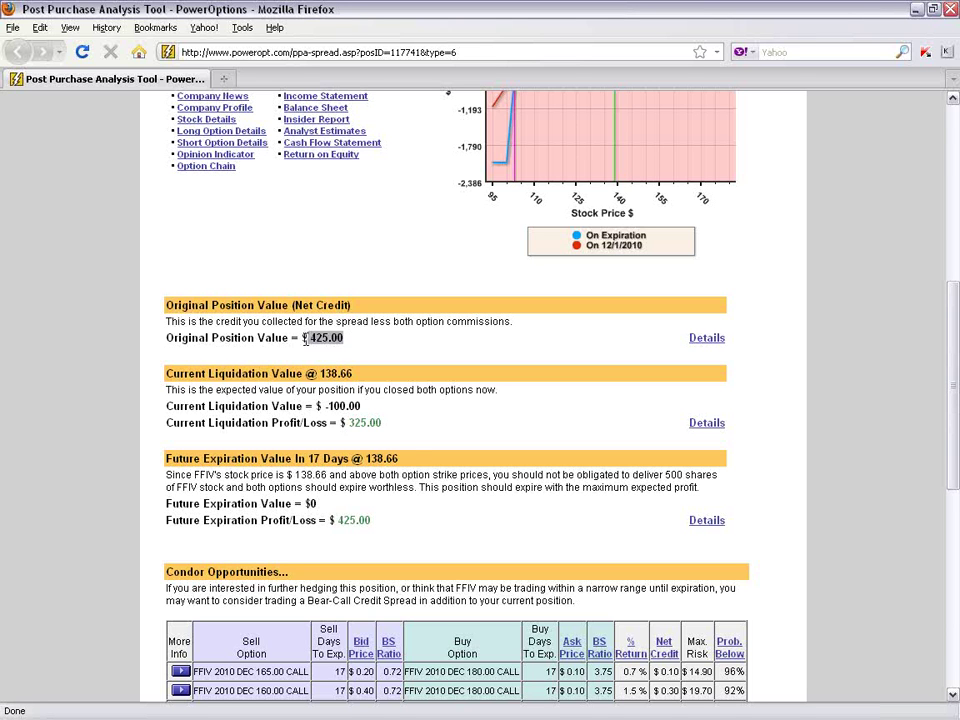
click(385, 459)
drag(323, 405, 372, 412)
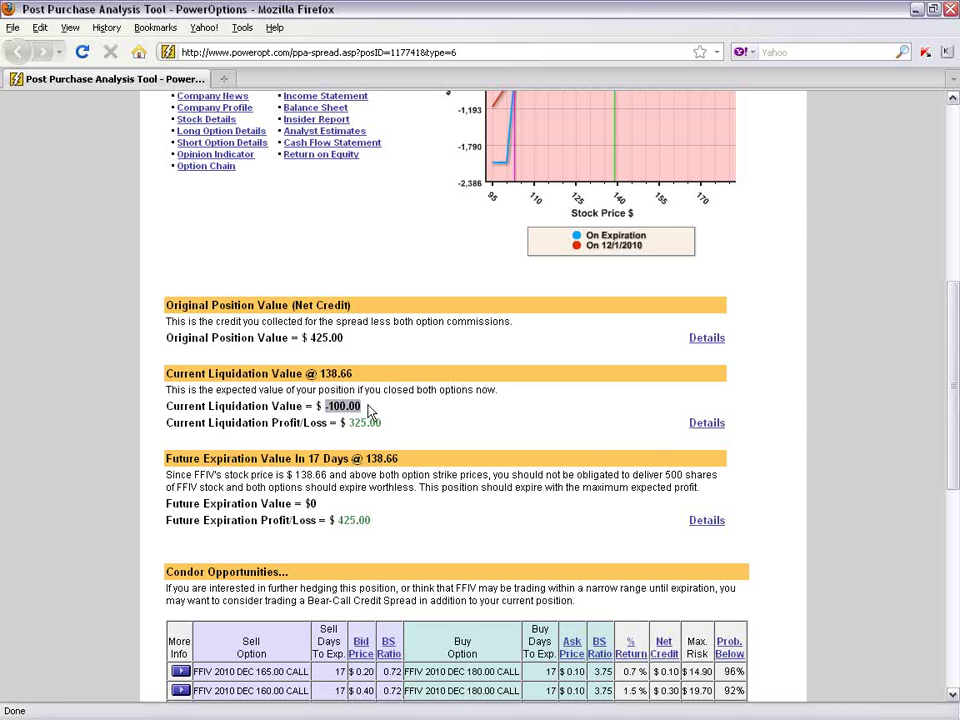
click(344, 422)
drag(344, 422, 382, 424)
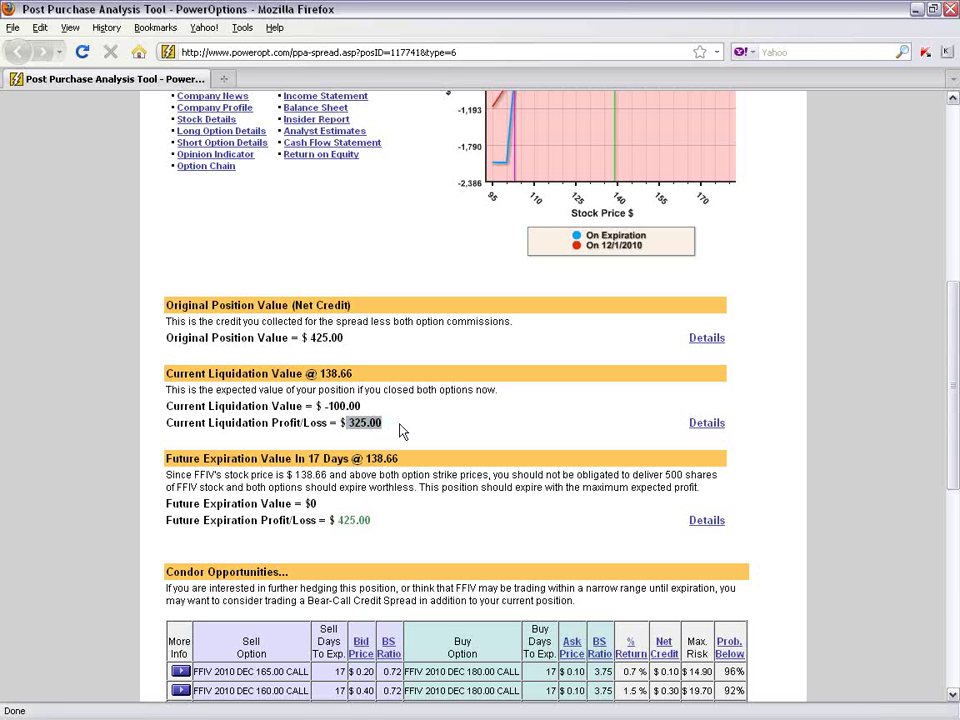
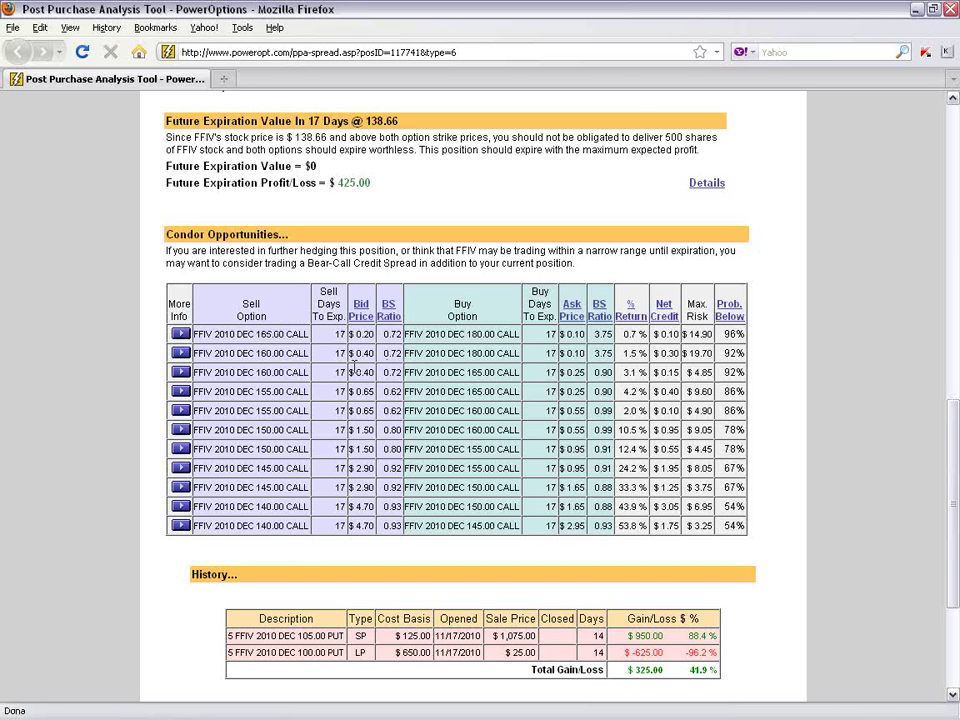
Step: Examine the condor opportunity that sells the DEC 165.00 call and buys the DEC 180.00 call
drag(253, 337, 283, 337)
click(361, 337)
drag(361, 336, 385, 339)
drag(459, 336, 585, 336)
drag(667, 335, 680, 335)
drag(467, 334, 496, 334)
Step: Examine the condor opportunity selling the DEC 150.00 call and buying the DEC 155.00 call, including its probability
click(268, 451)
drag(257, 451, 374, 451)
drag(465, 452, 560, 453)
drag(600, 451, 606, 464)
drag(720, 450, 755, 461)
Step: Simulate adding the FFIV DEC 150.00/155.00 bear-call spread to the position and maximize the Trade Simulator window
scroll(950, 410, down, 2)
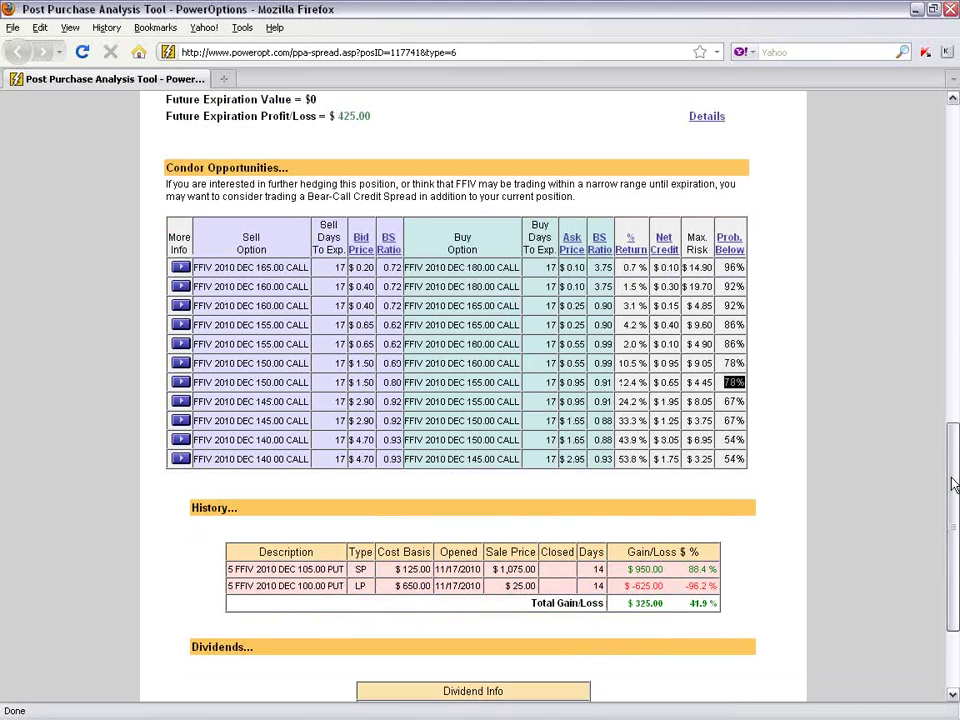
scroll(940, 490, down, 2)
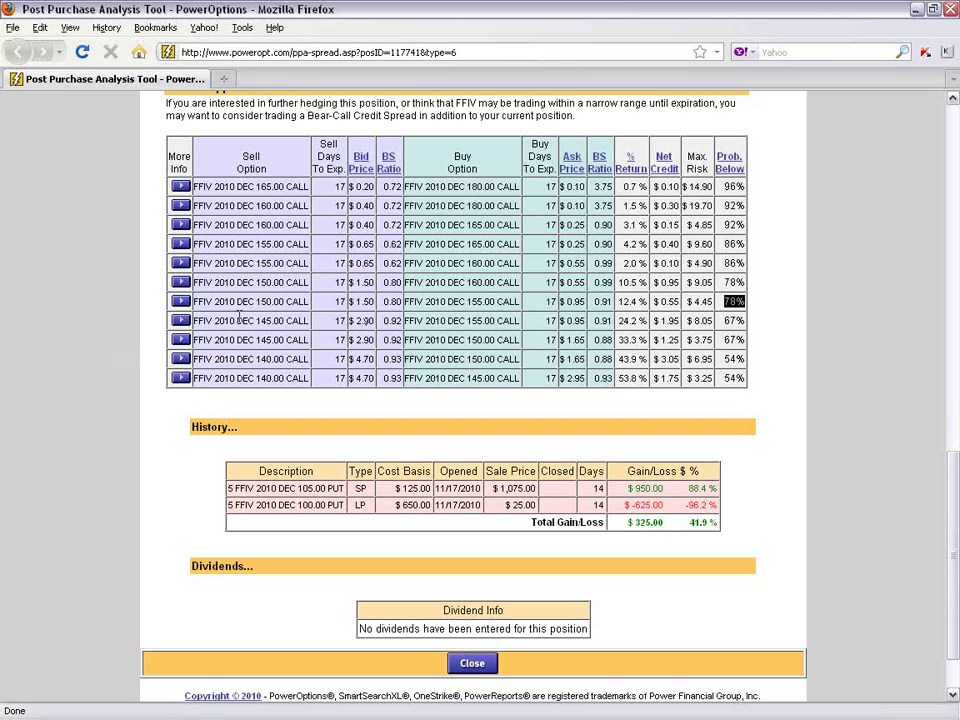
click(183, 305)
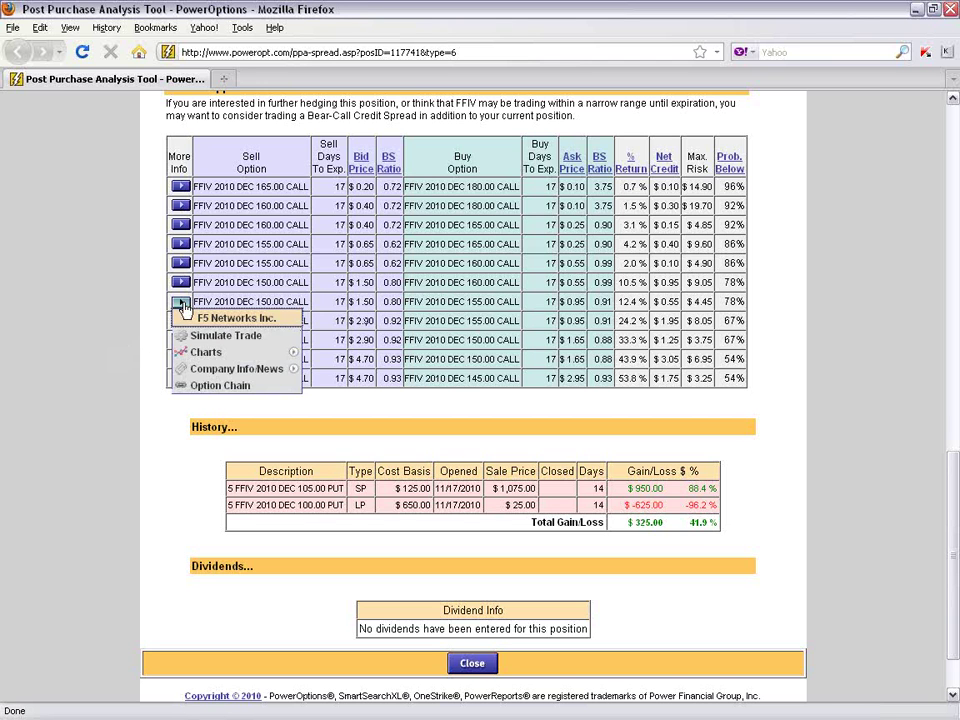
click(249, 345)
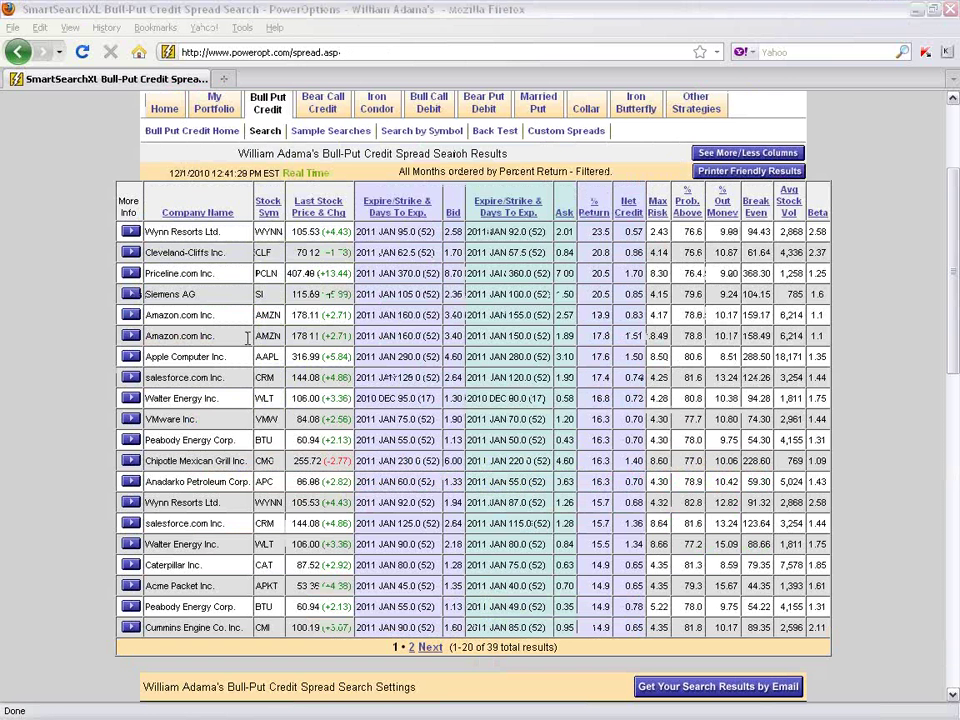
drag(959, 118, 798, 140)
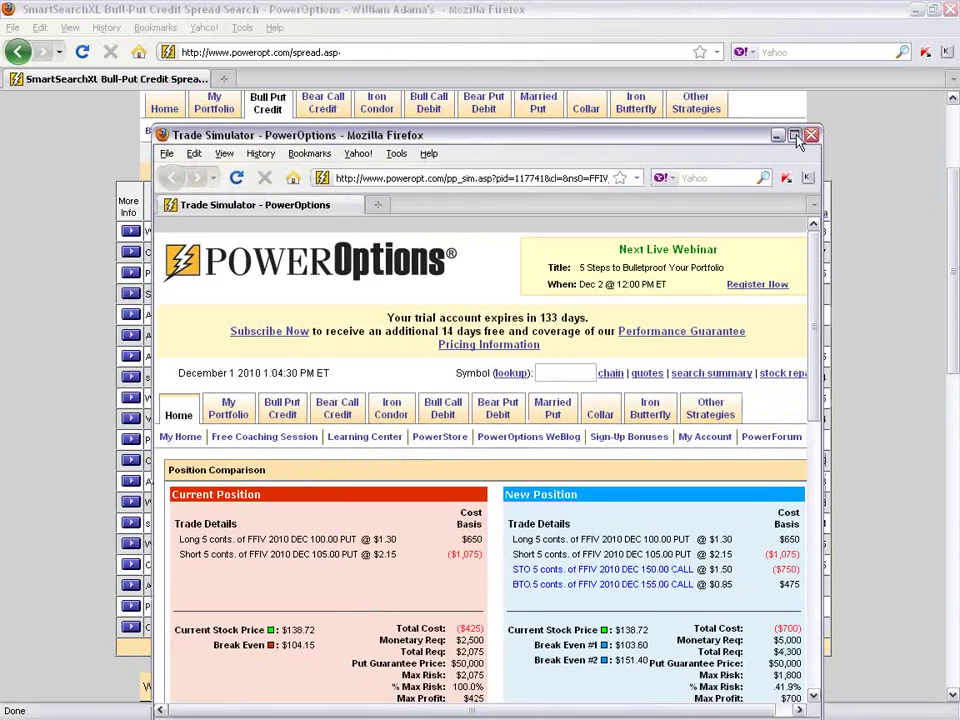
click(795, 136)
Step: Review the current position's maximum profit, current % return, maximum % return and maximum risk in the comparison
scroll(952, 248, down, 5)
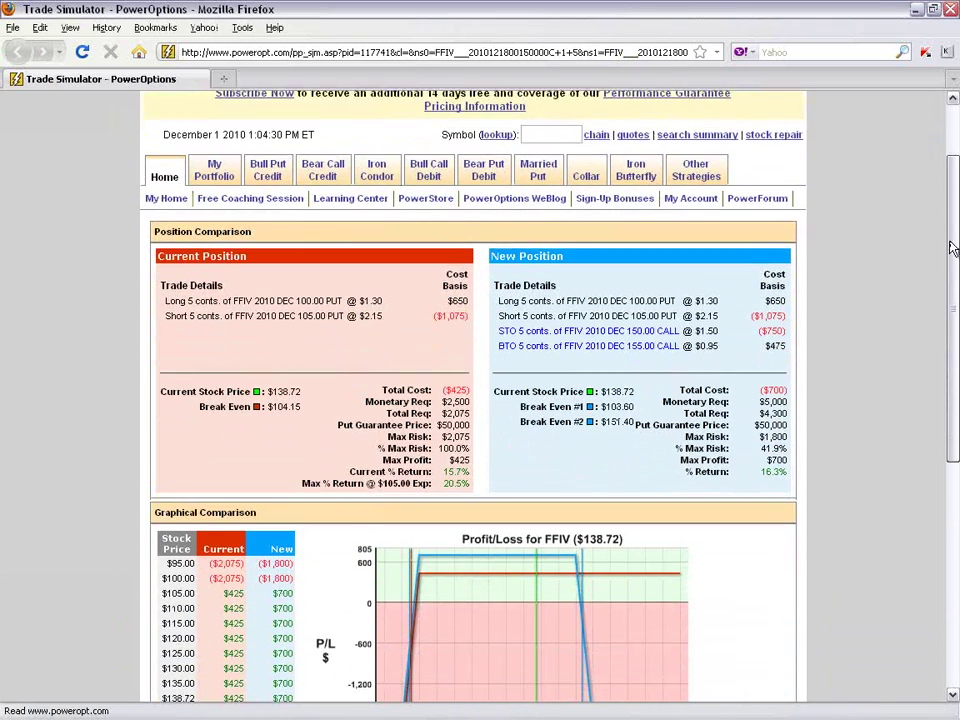
scroll(952, 250, down, 1)
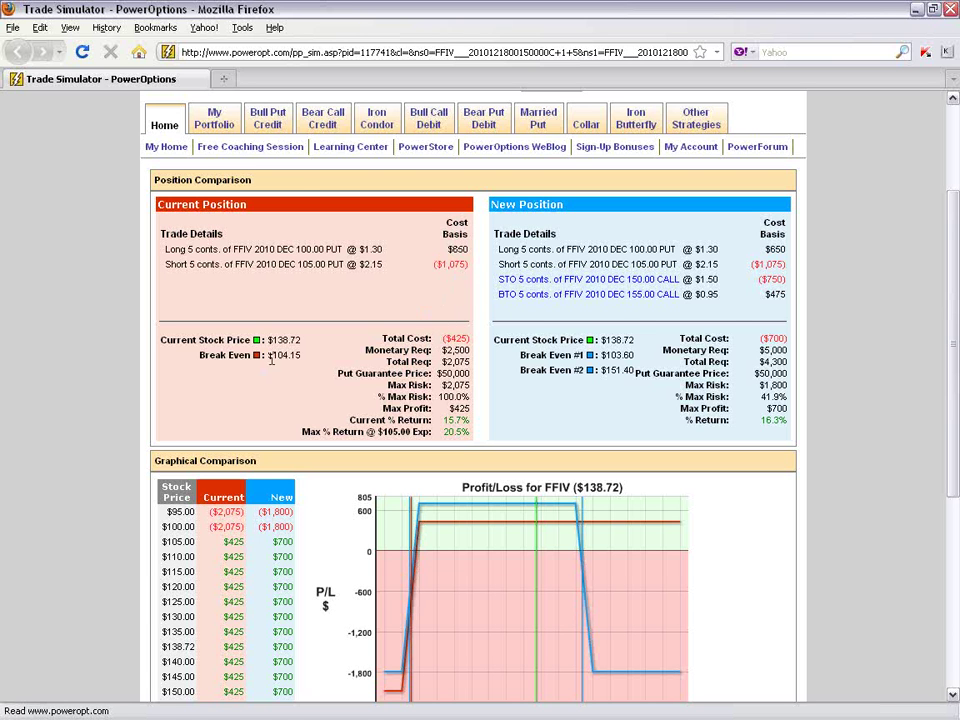
triple_click(452, 413)
click(477, 416)
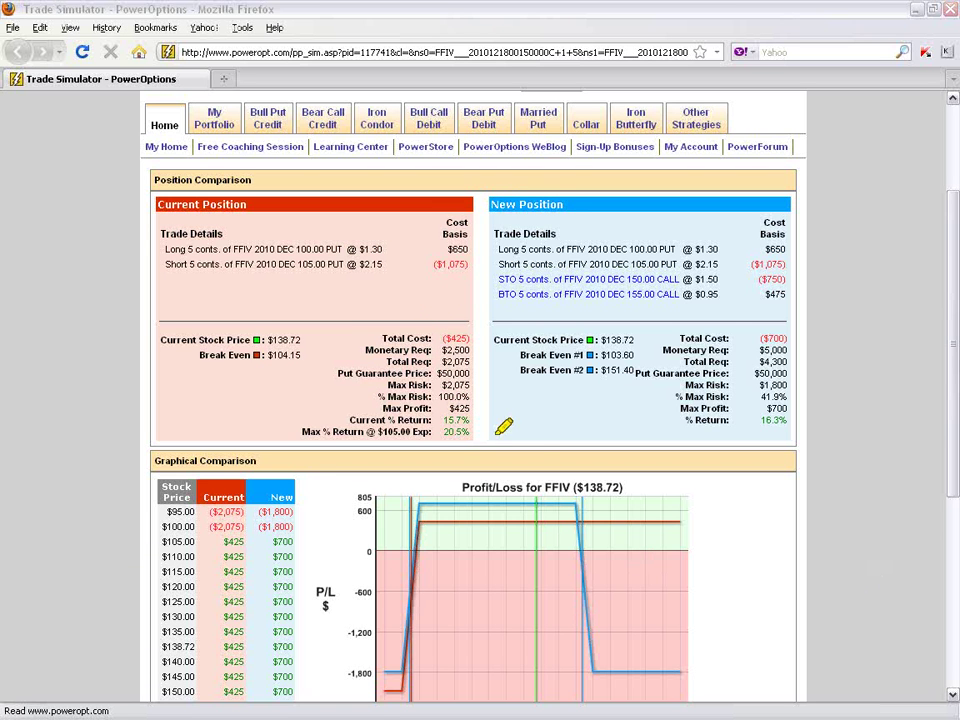
drag(383, 408, 470, 408)
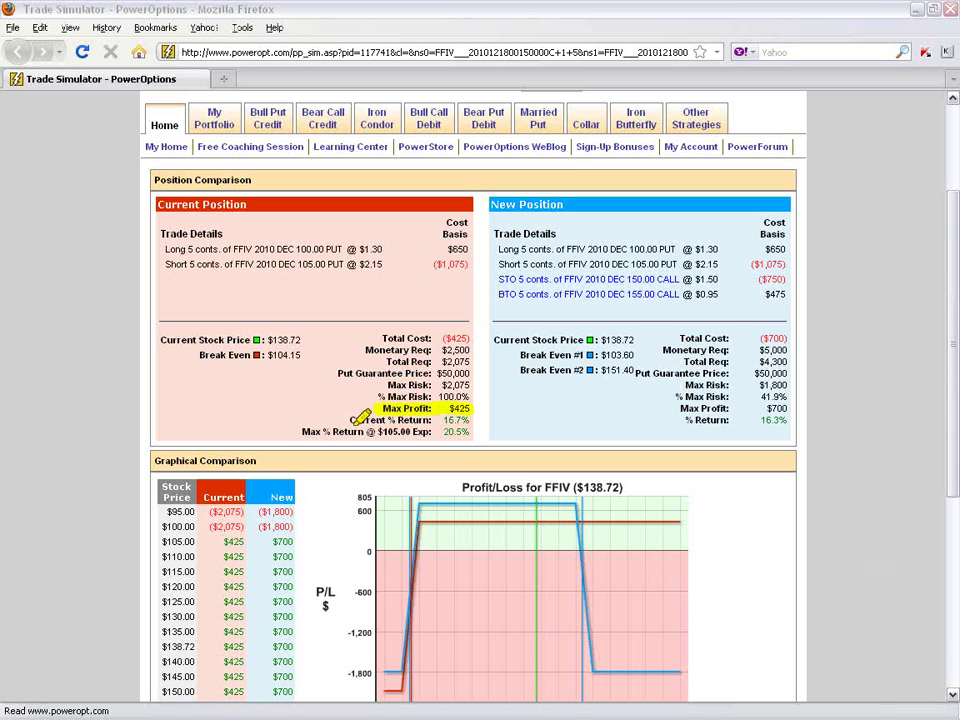
drag(352, 420, 472, 420)
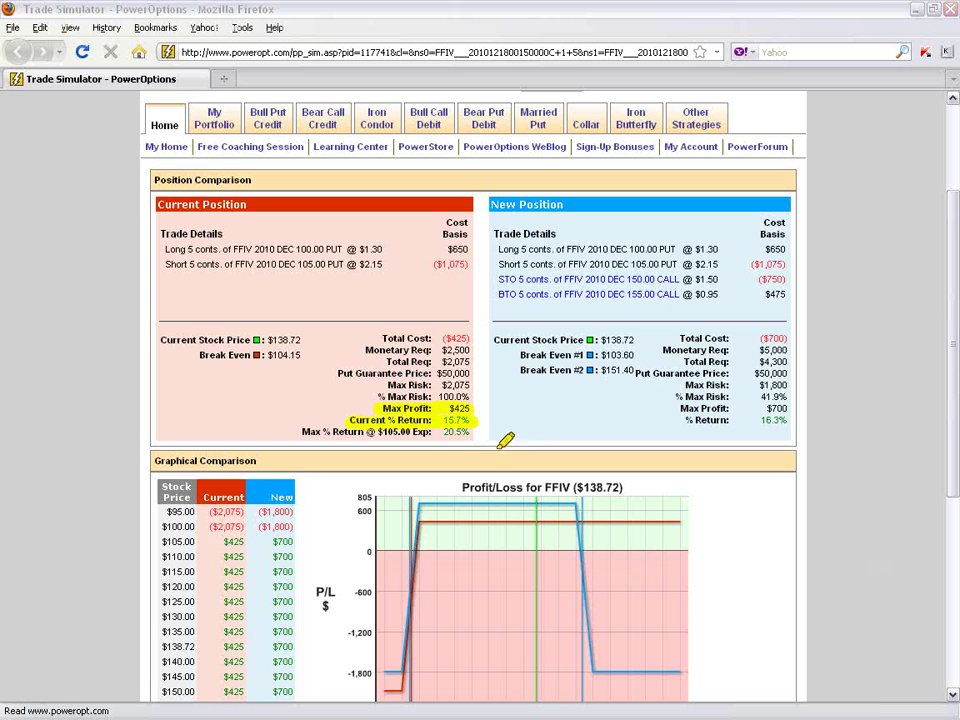
drag(304, 431, 472, 431)
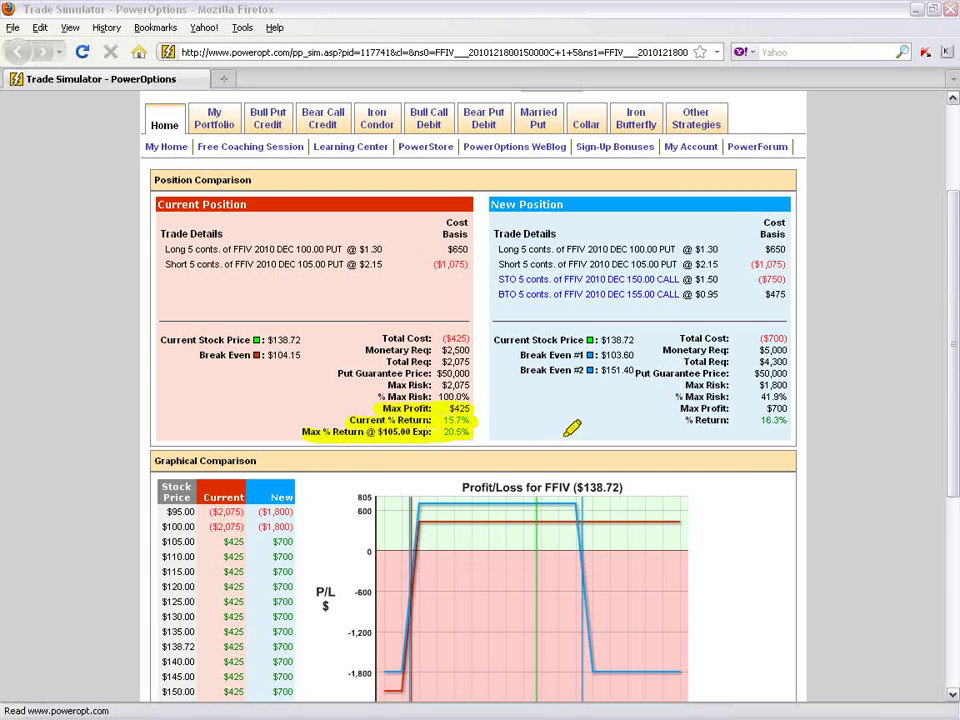
mouse_move(462, 392)
mouse_down()
mouse_move(448, 378)
mouse_move(472, 390)
mouse_up()
Step: Review the new position's added call legs, two break-even points, maximum risk and maximum profit
mouse_move(500, 274)
mouse_down()
mouse_move(492, 305)
mouse_move(739, 302)
mouse_up()
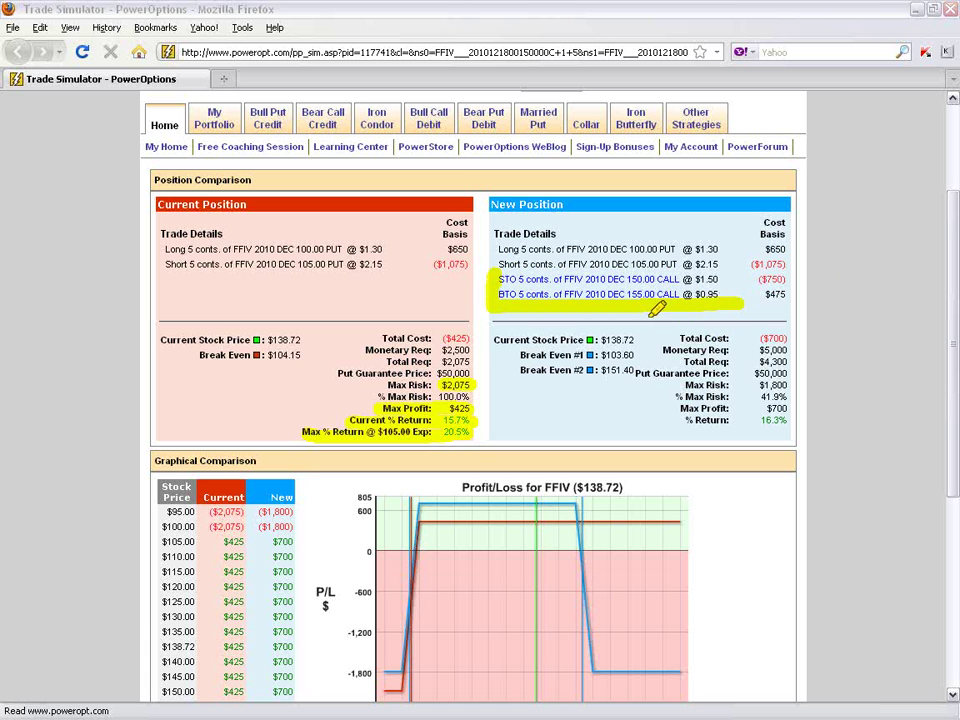
mouse_move(598, 358)
mouse_down()
mouse_move(640, 356)
mouse_move(625, 371)
mouse_move(638, 370)
mouse_up()
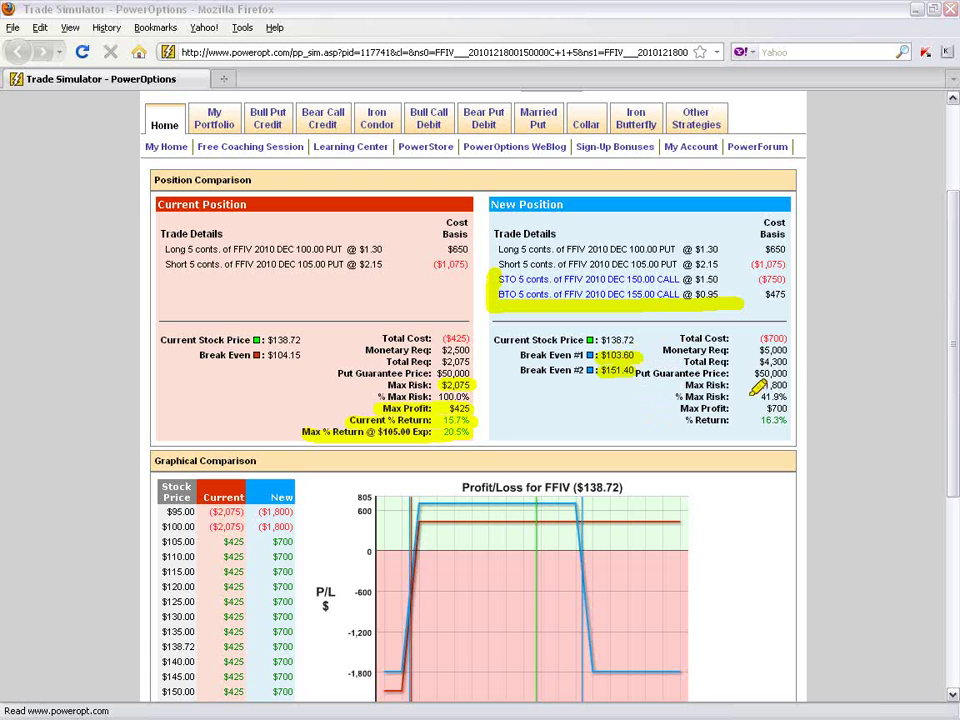
drag(742, 386, 781, 381)
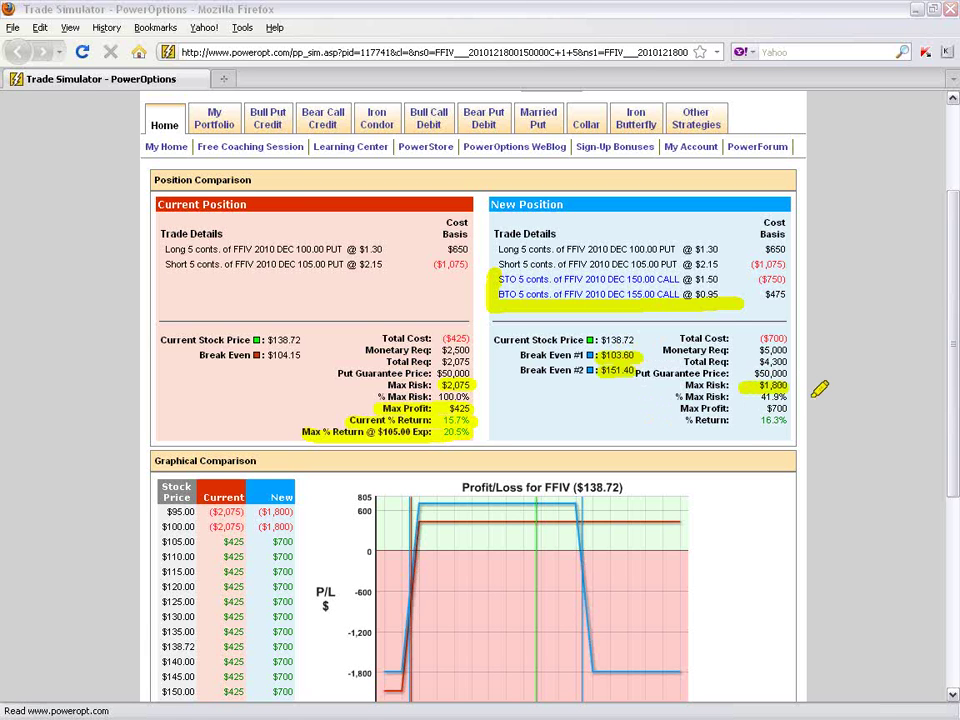
drag(768, 409, 790, 408)
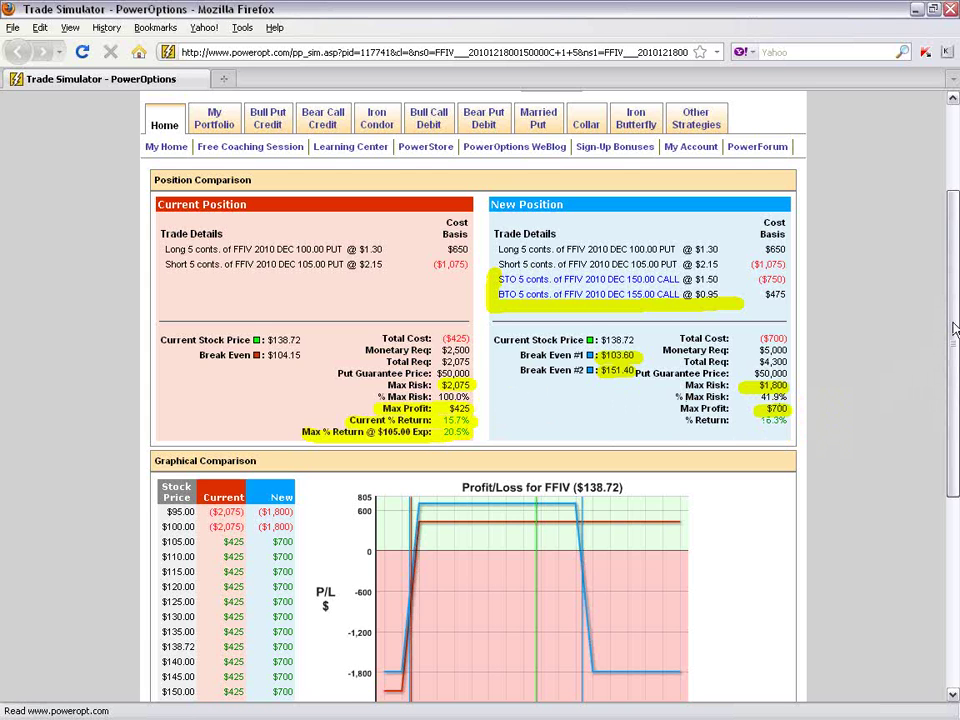
Step: Compare the profit/loss curves of both positions, temporarily hiding the new position's curve on the graph
scroll(940, 358, down, 3)
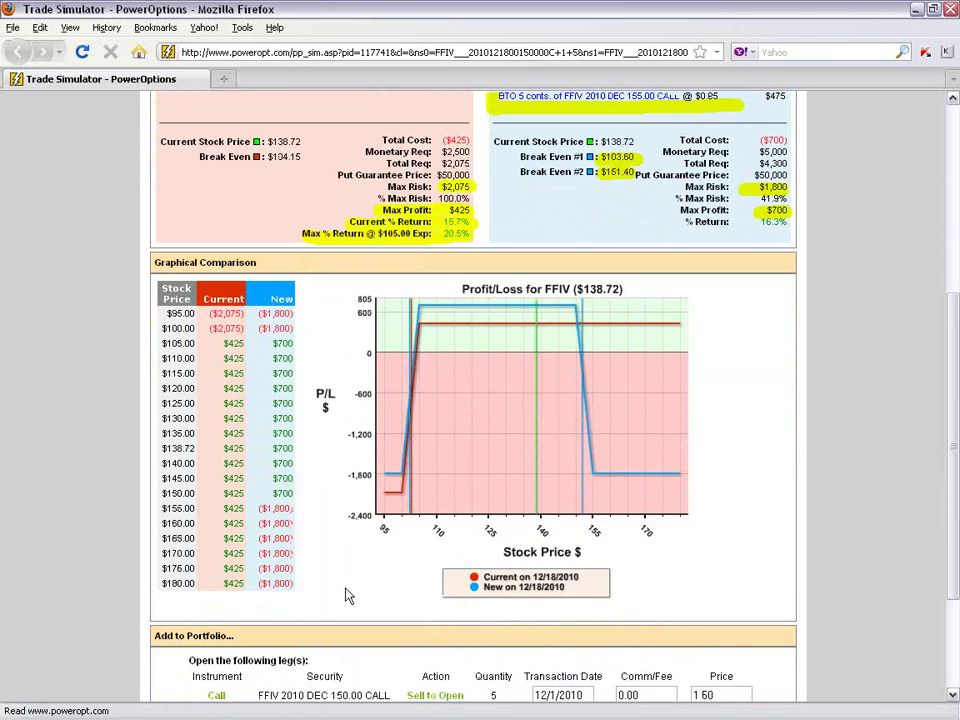
click(476, 595)
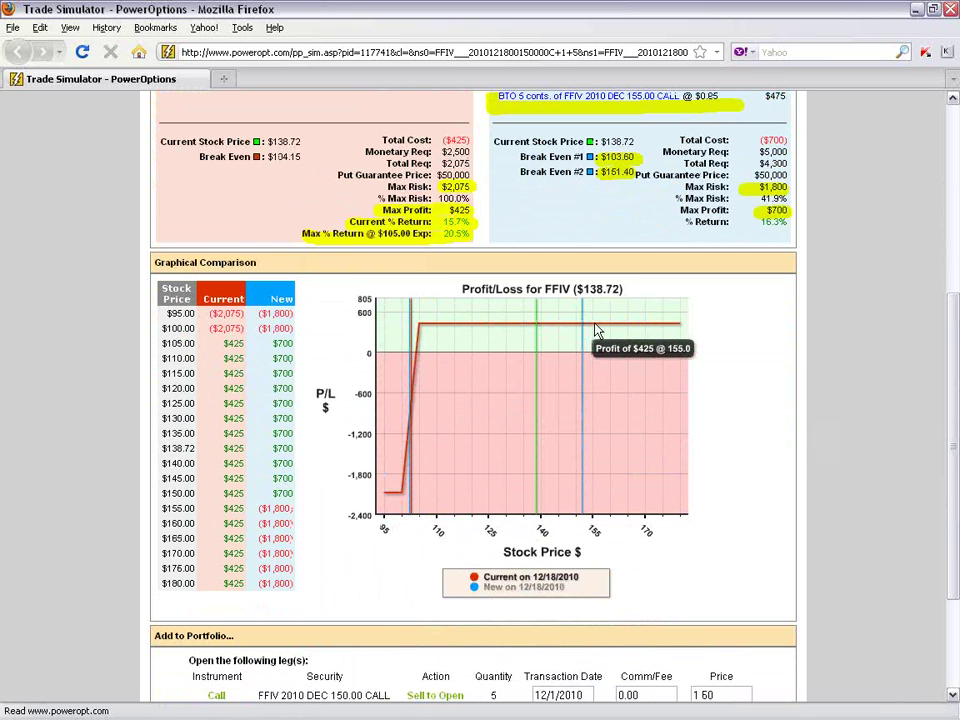
click(474, 592)
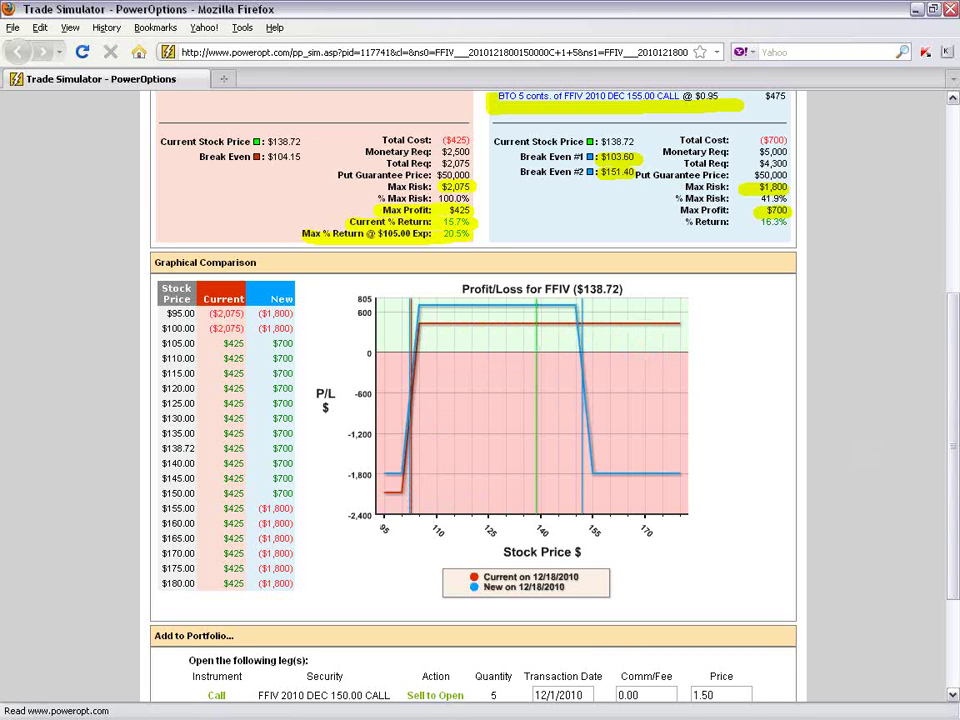
mouse_move(462, 312)
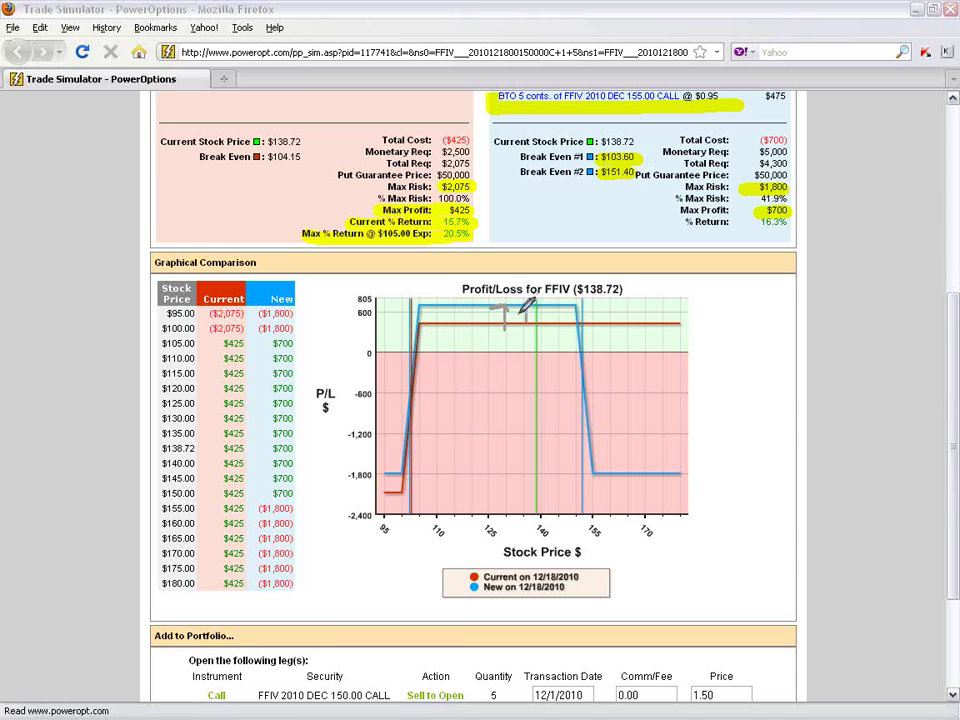
mouse_move(583, 295)
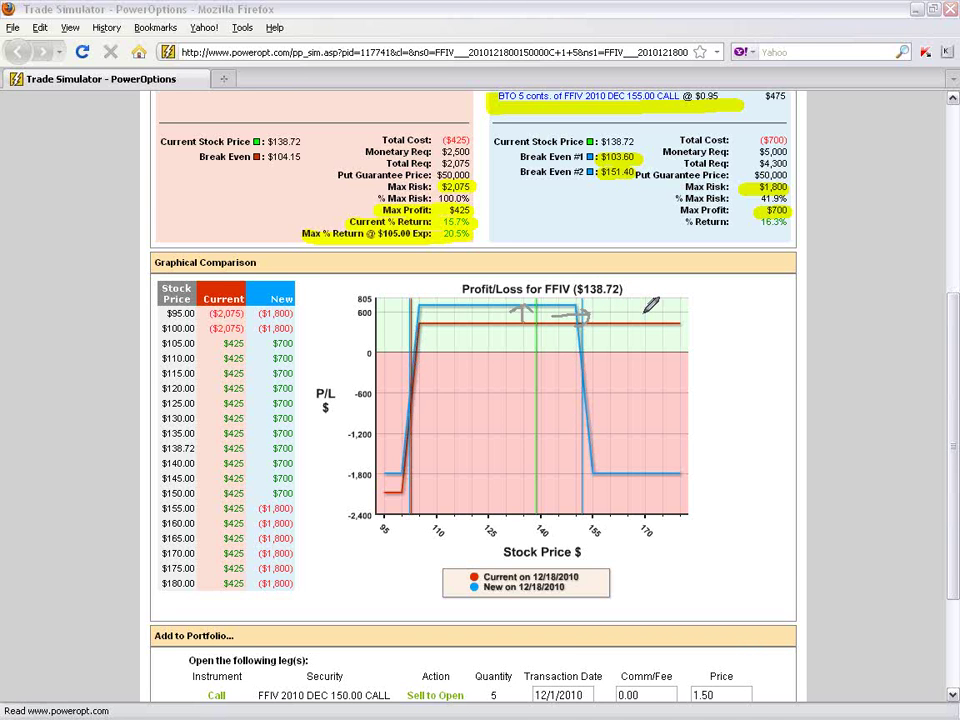
drag(518, 311, 483, 311)
key(Escape)
Step: Close the Trade Simulator and return to the Position Portfolio page
mouse_move(619, 319)
click(952, 14)
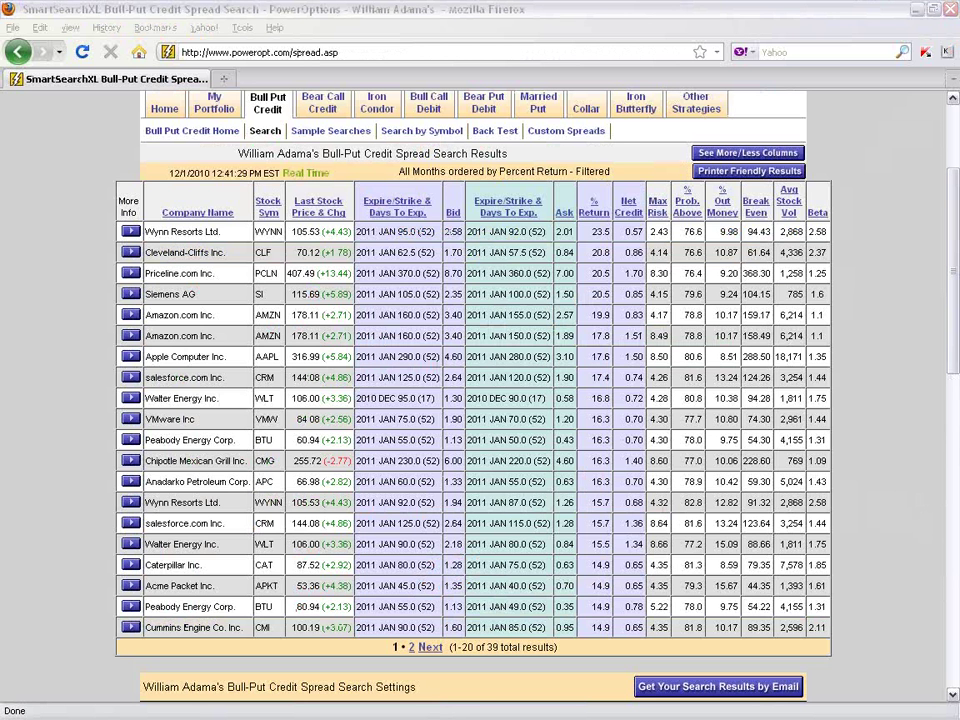
key(alt+Left)
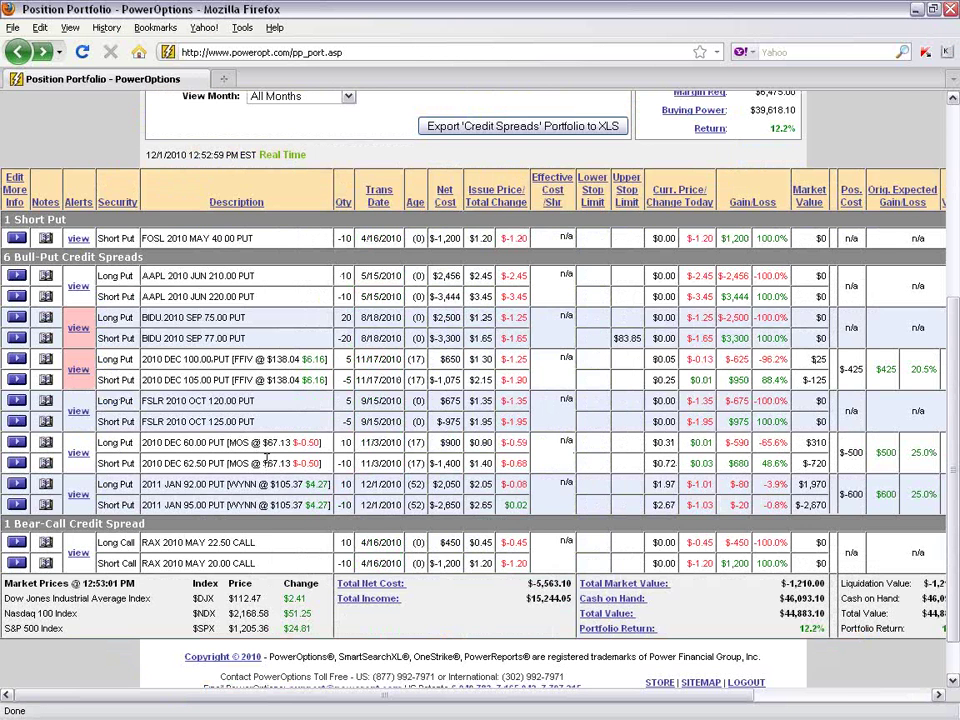